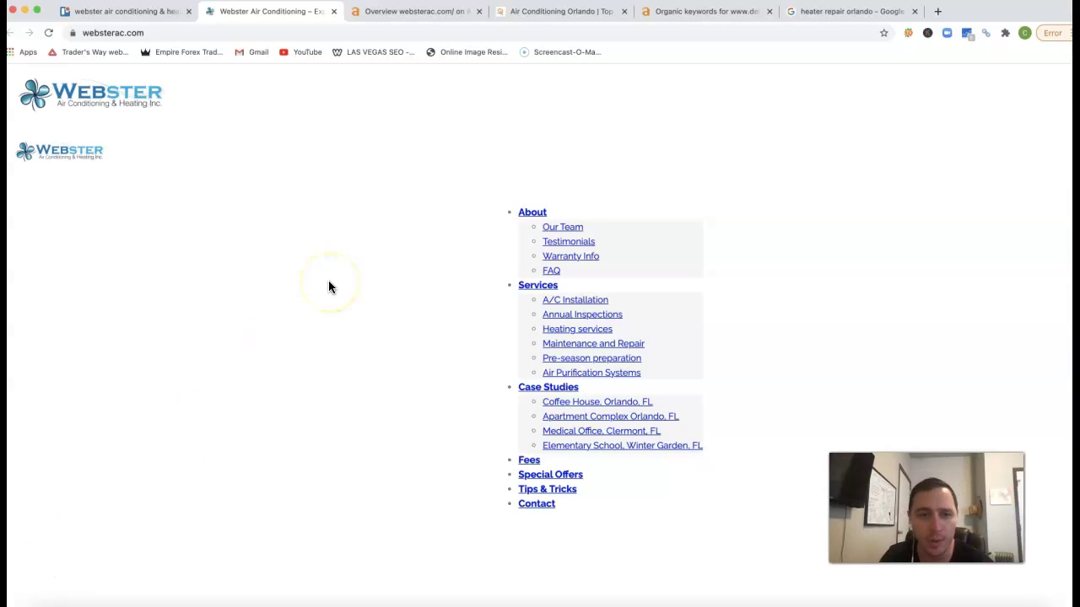
Scroll down and back up through the current page to the outdoor AC unit photo
{"action": "scroll", "coordinate": [310, 347], "scroll_direction": "down", "scroll_amount": 5}
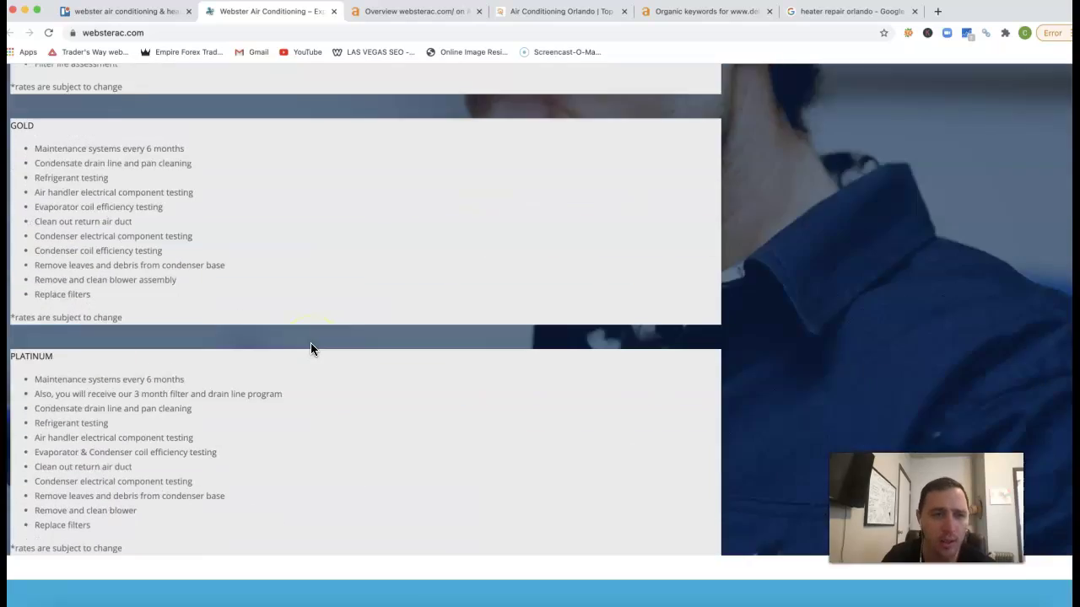
{"action": "scroll", "coordinate": [310, 348], "scroll_direction": "down", "scroll_amount": 3}
{"action": "scroll", "coordinate": [310, 348], "scroll_direction": "down", "scroll_amount": 4}
{"action": "scroll", "coordinate": [310, 348], "scroll_direction": "down", "scroll_amount": 4}
{"action": "scroll", "coordinate": [310, 347], "scroll_direction": "down", "scroll_amount": 5}
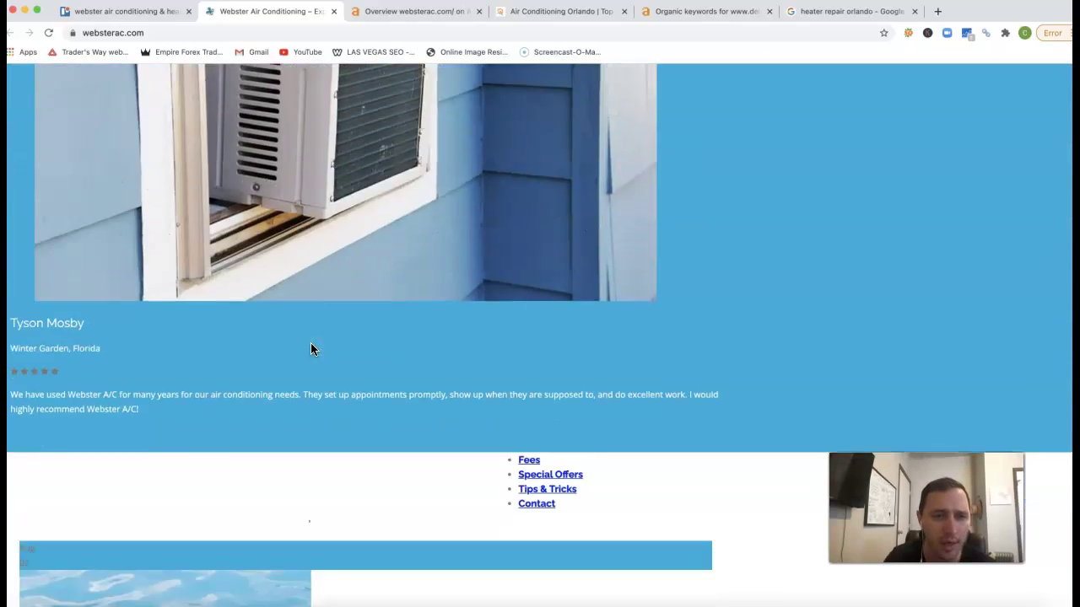
{"action": "scroll", "coordinate": [311, 347], "scroll_direction": "down", "scroll_amount": 3}
{"action": "scroll", "coordinate": [311, 347], "scroll_direction": "down", "scroll_amount": 3}
{"action": "scroll", "coordinate": [310, 348], "scroll_direction": "down", "scroll_amount": 3}
{"action": "scroll", "coordinate": [310, 349], "scroll_direction": "down", "scroll_amount": 1}
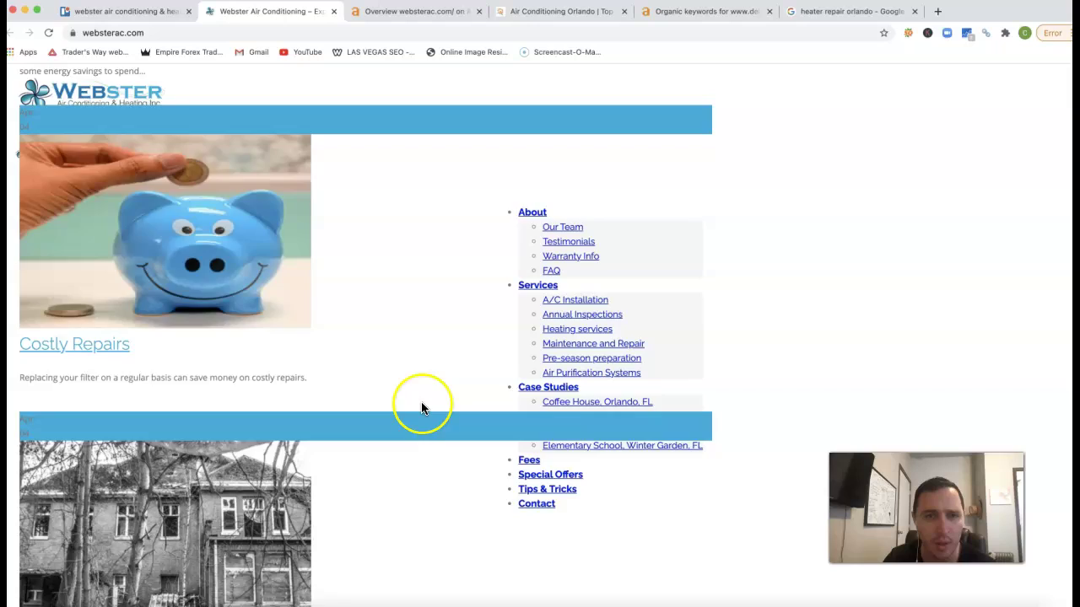
{"action": "scroll", "coordinate": [421, 401], "scroll_direction": "down", "scroll_amount": 5}
{"action": "scroll", "coordinate": [421, 402], "scroll_direction": "down", "scroll_amount": 4}
{"action": "scroll", "coordinate": [421, 402], "scroll_direction": "down", "scroll_amount": 3}
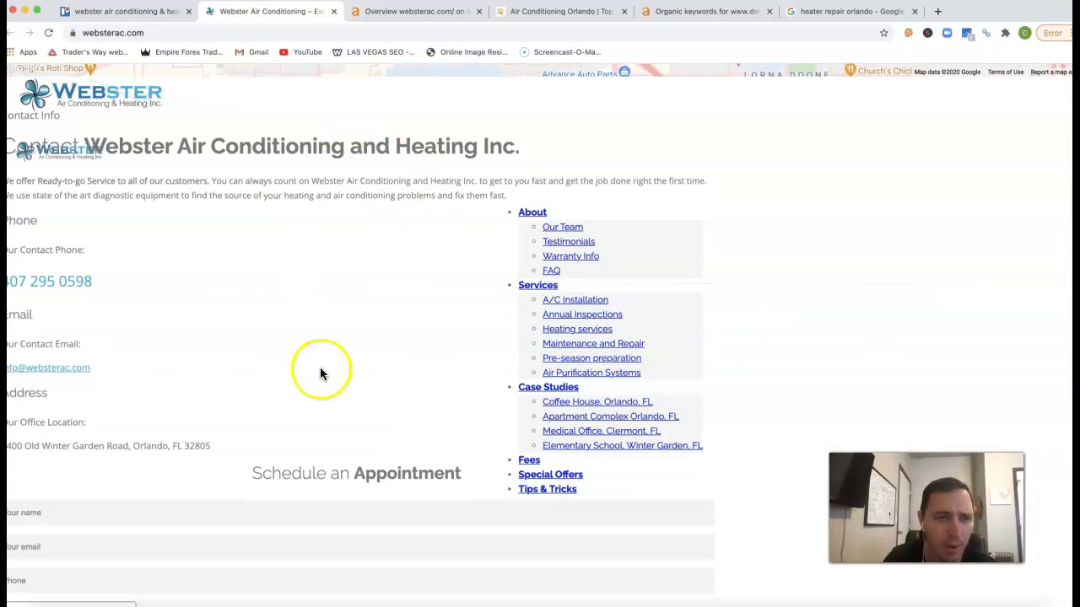
{"action": "scroll", "coordinate": [374, 369], "scroll_direction": "down", "scroll_amount": 2}
{"action": "scroll", "coordinate": [375, 368], "scroll_direction": "down", "scroll_amount": 1}
{"action": "scroll", "coordinate": [377, 371], "scroll_direction": "down", "scroll_amount": 3}
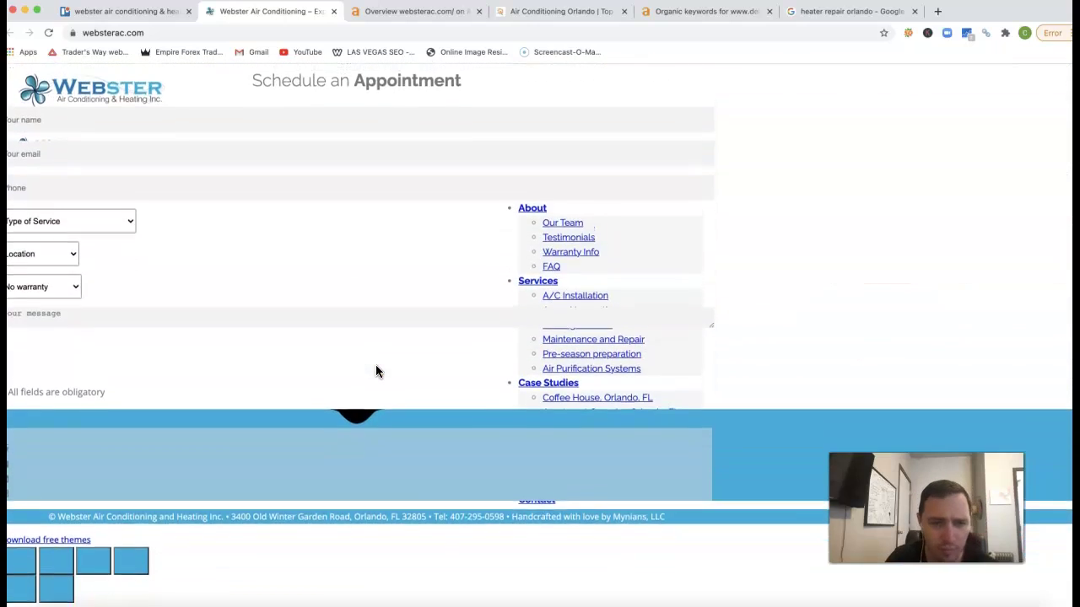
{"action": "scroll", "coordinate": [377, 372], "scroll_direction": "up", "scroll_amount": 4}
{"action": "scroll", "coordinate": [376, 371], "scroll_direction": "up", "scroll_amount": 4}
{"action": "scroll", "coordinate": [376, 371], "scroll_direction": "up", "scroll_amount": 2}
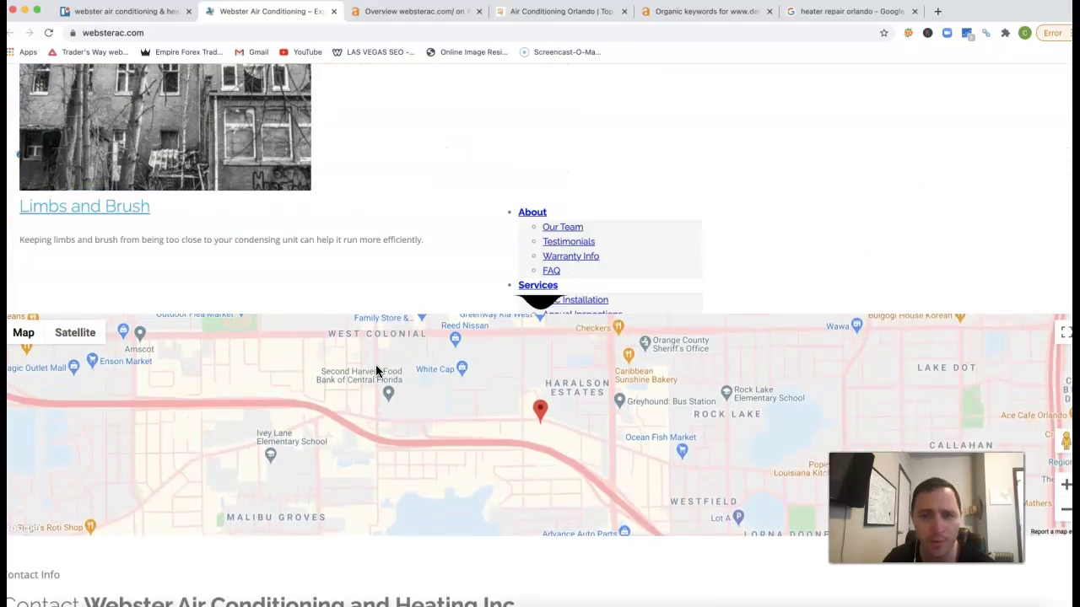
{"action": "scroll", "coordinate": [376, 371], "scroll_direction": "up", "scroll_amount": 3}
{"action": "scroll", "coordinate": [376, 371], "scroll_direction": "up", "scroll_amount": 4}
{"action": "scroll", "coordinate": [376, 371], "scroll_direction": "up", "scroll_amount": 2}
{"action": "scroll", "coordinate": [375, 364], "scroll_direction": "up", "scroll_amount": 4}
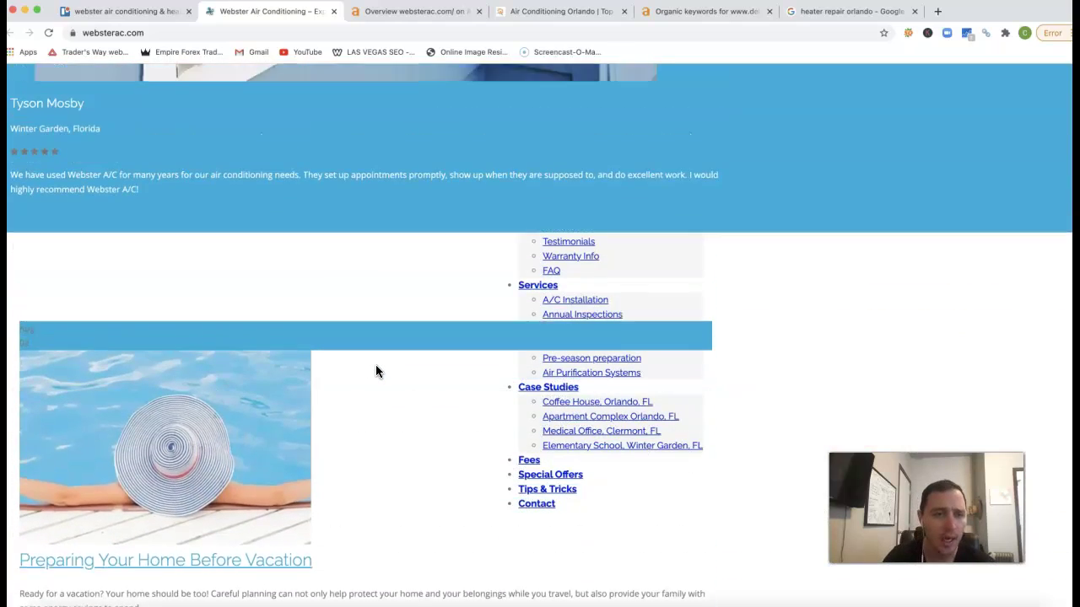
{"action": "scroll", "coordinate": [375, 364], "scroll_direction": "up", "scroll_amount": 1}
{"action": "scroll", "coordinate": [375, 371], "scroll_direction": "up", "scroll_amount": 3}
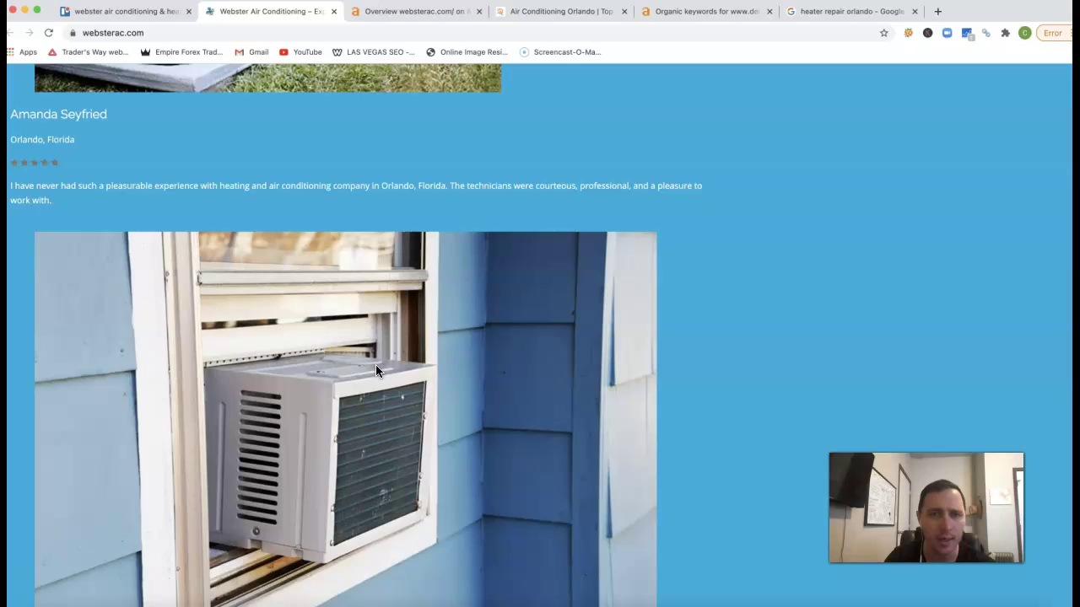
{"action": "scroll", "coordinate": [375, 371], "scroll_direction": "up", "scroll_amount": 1}
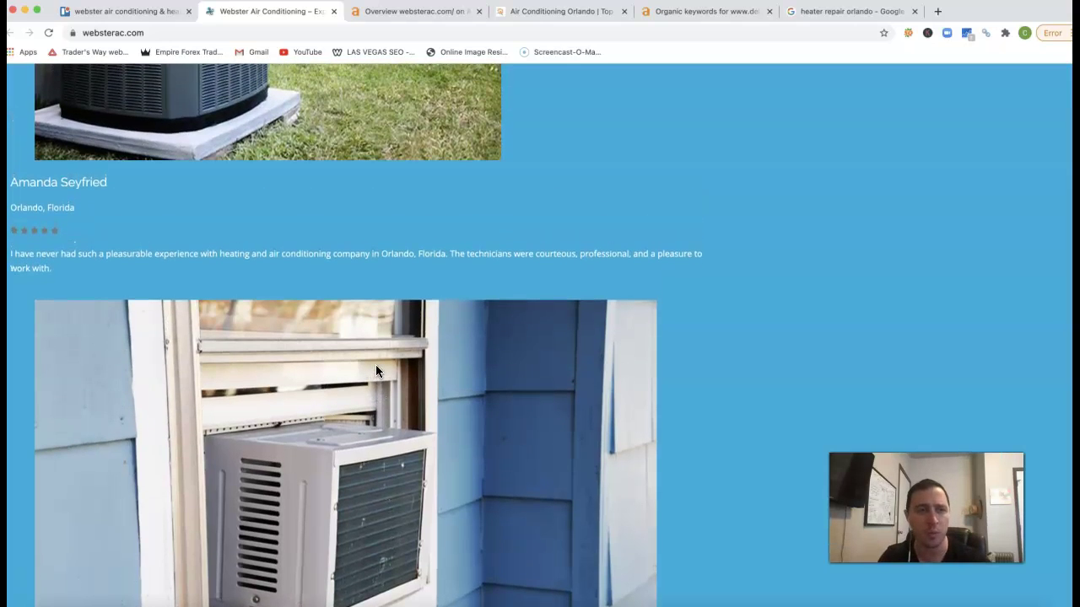
{"action": "scroll", "coordinate": [376, 371], "scroll_direction": "up", "scroll_amount": 4}
{"action": "scroll", "coordinate": [377, 371], "scroll_direction": "up", "scroll_amount": 5}
{"action": "scroll", "coordinate": [376, 371], "scroll_direction": "up", "scroll_amount": 5}
{"action": "scroll", "coordinate": [377, 371], "scroll_direction": "up", "scroll_amount": 1}
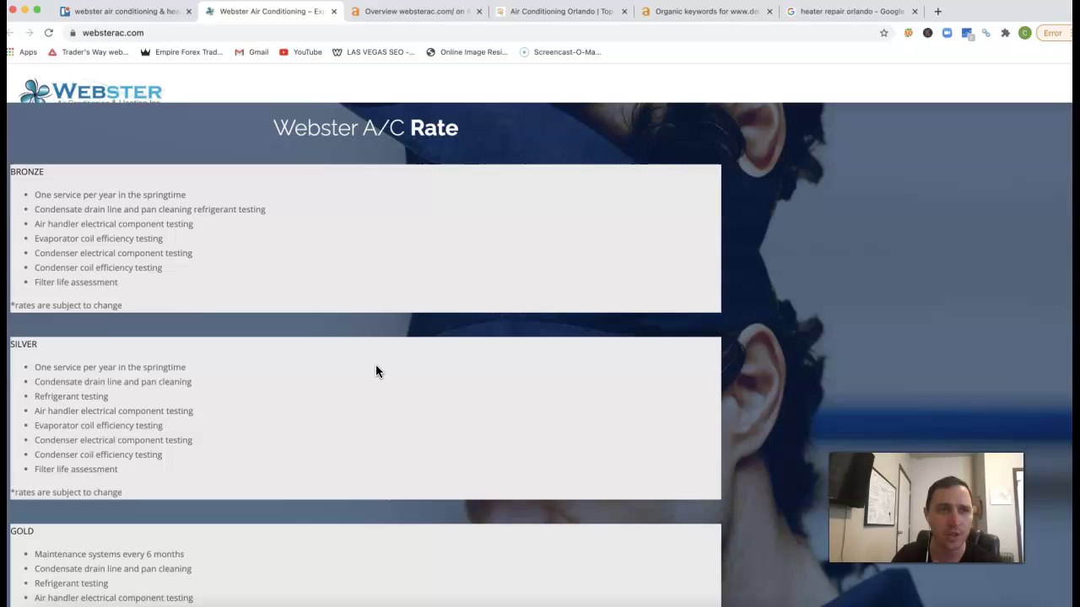
{"action": "scroll", "coordinate": [376, 372], "scroll_direction": "down", "scroll_amount": 2}
{"action": "scroll", "coordinate": [377, 371], "scroll_direction": "down", "scroll_amount": 4}
{"action": "scroll", "coordinate": [376, 366], "scroll_direction": "down", "scroll_amount": 3}
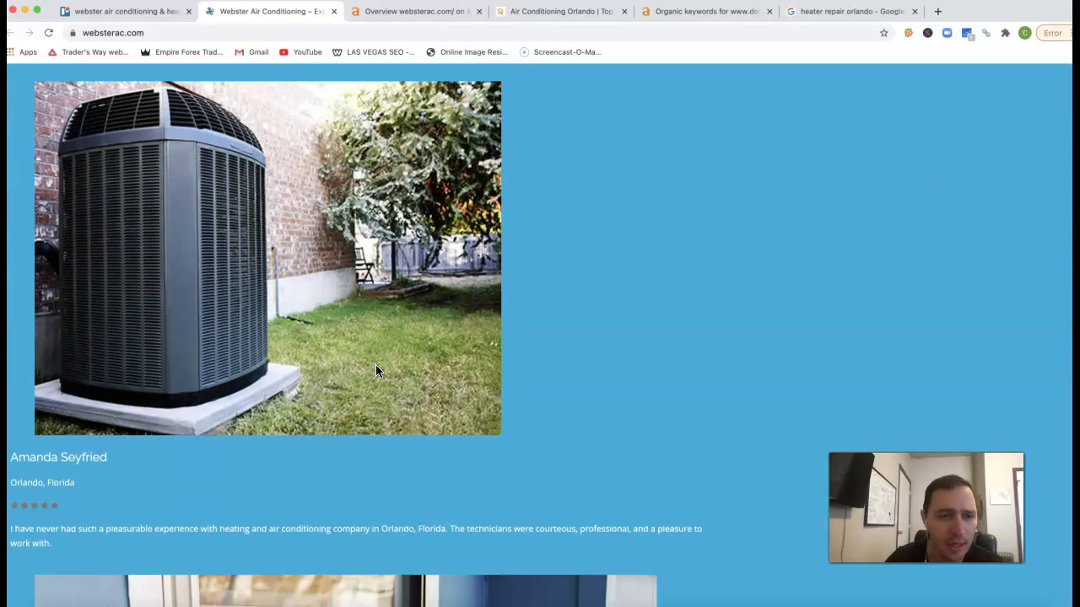
Start saving the outdoor AC unit photo, then cancel the save
{"action": "right_click", "coordinate": [205, 250]}
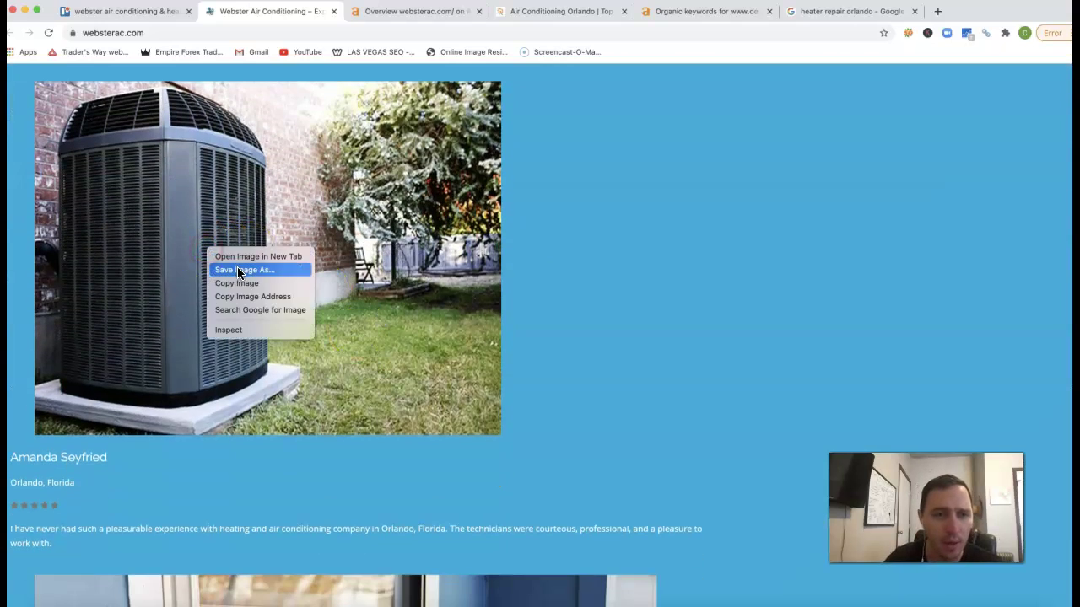
{"action": "left_click", "coordinate": [237, 269]}
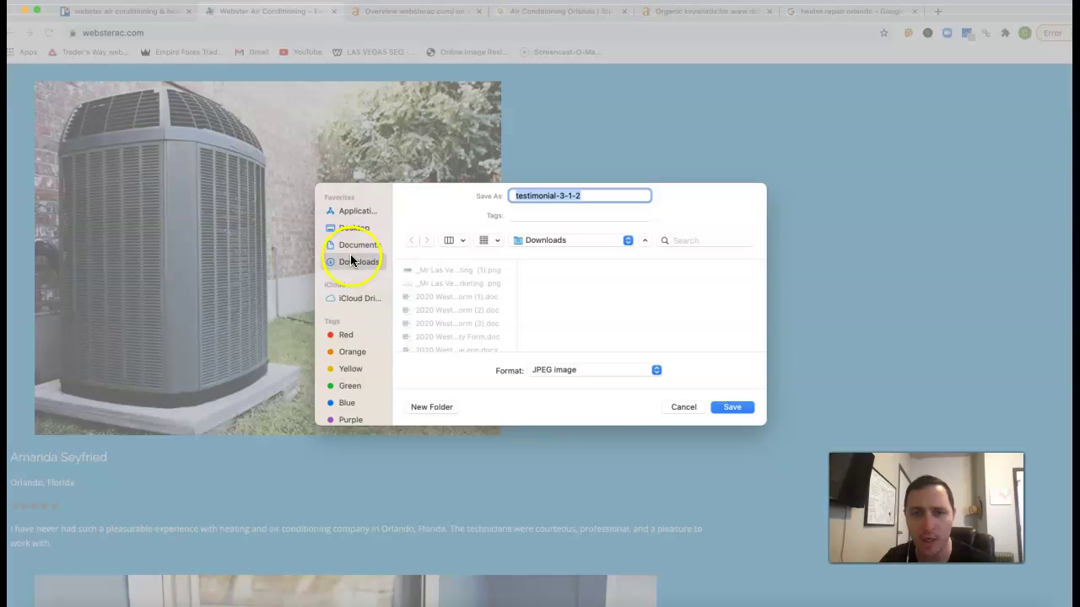
{"action": "left_click", "coordinate": [680, 407]}
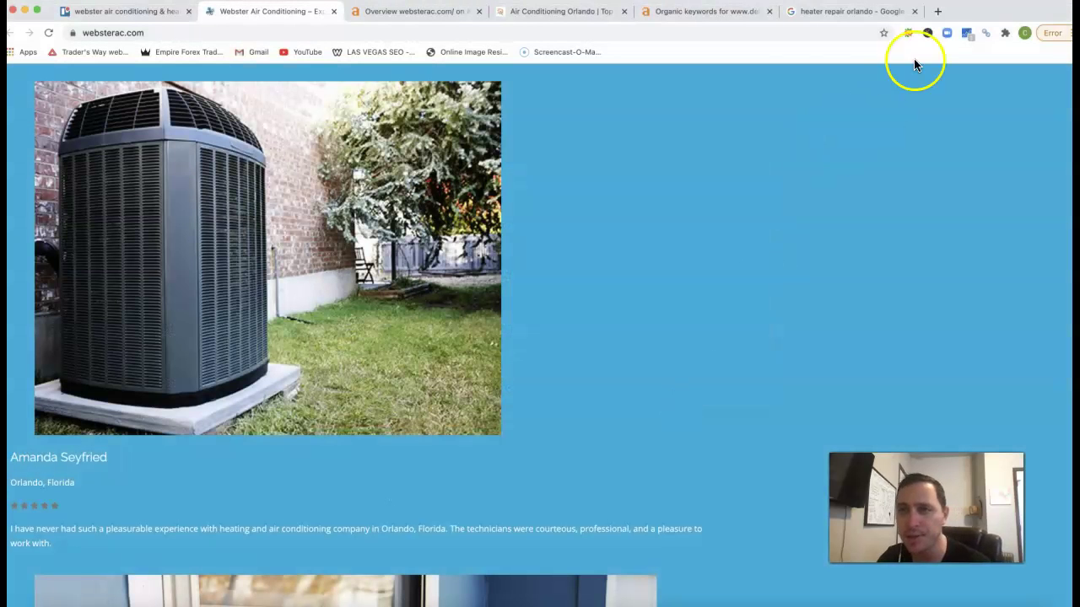
Go to the 'heater repair orlando' Google results and scroll down to the local map pack
{"action": "left_click", "coordinate": [846, 11]}
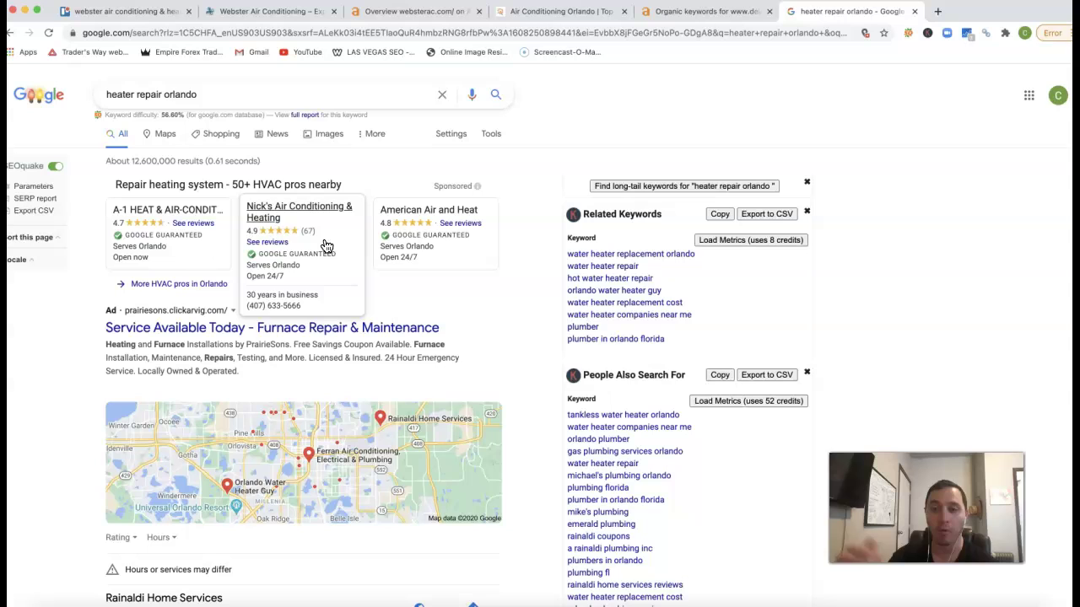
{"action": "mouse_move", "coordinate": [421, 256]}
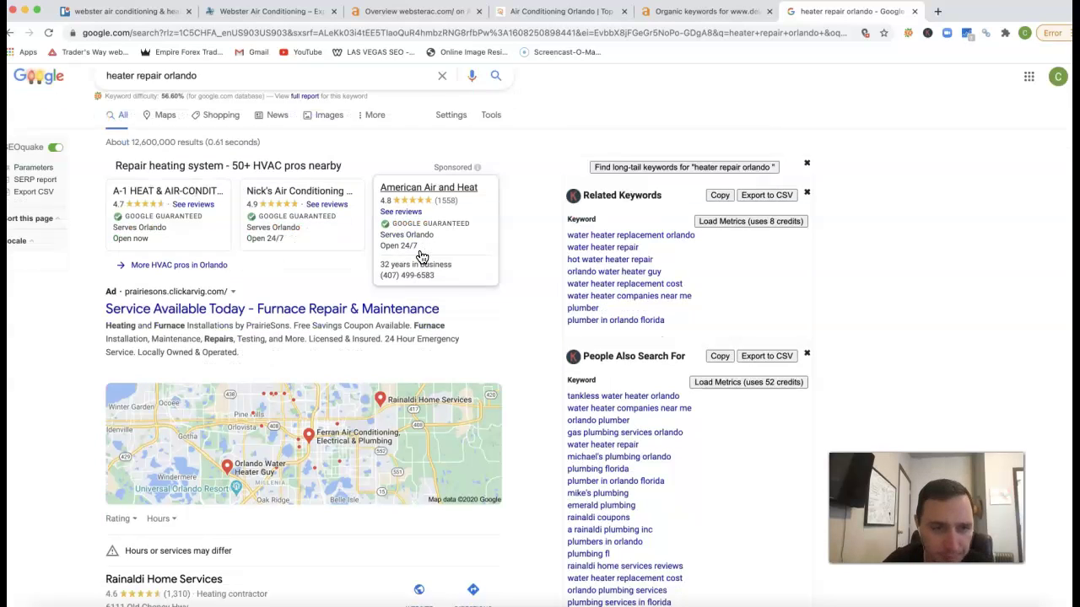
{"action": "scroll", "coordinate": [422, 256], "scroll_direction": "down", "scroll_amount": 2}
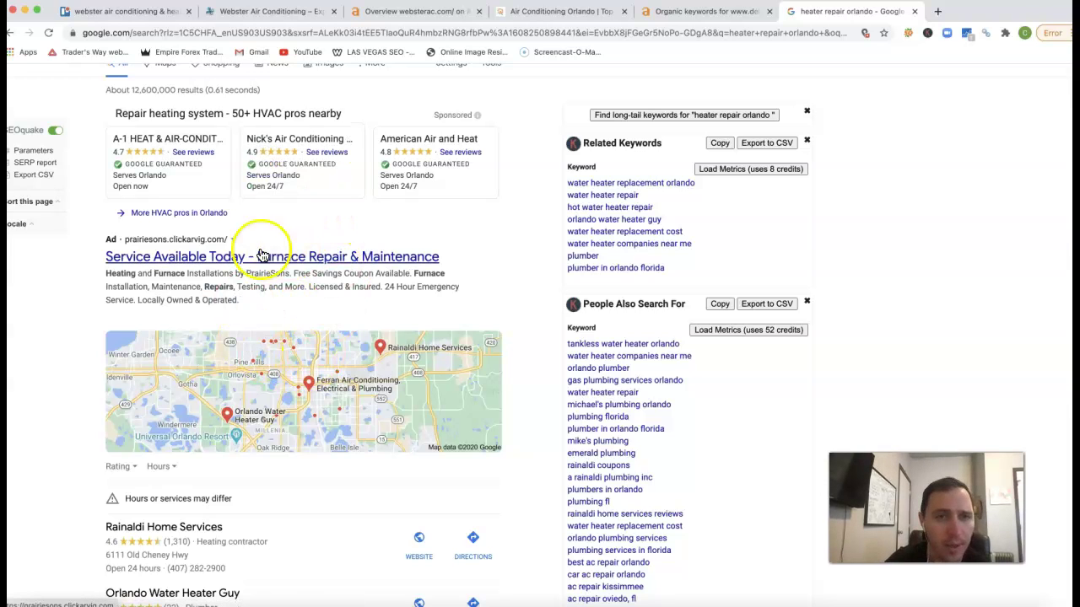
{"action": "scroll", "coordinate": [301, 337], "scroll_direction": "down", "scroll_amount": 5}
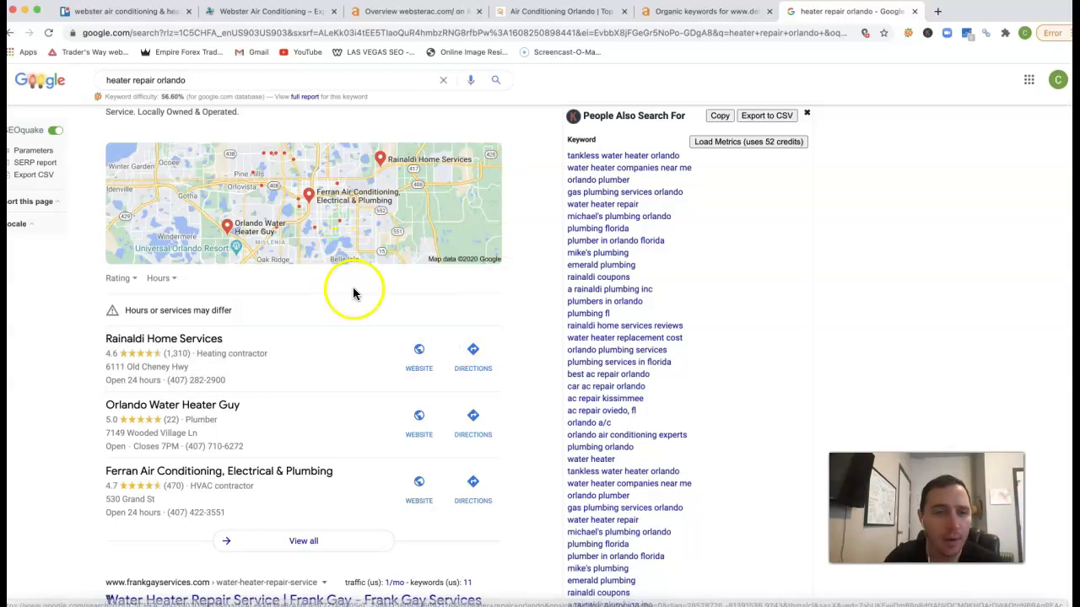
Scroll past organic results for orlando-plumber-services.com, two Yelp lists and HomeAdvisor
{"action": "scroll", "coordinate": [353, 291], "scroll_direction": "down", "scroll_amount": 2}
{"action": "scroll", "coordinate": [324, 183], "scroll_direction": "down", "scroll_amount": 5}
{"action": "scroll", "coordinate": [321, 187], "scroll_direction": "down", "scroll_amount": 3}
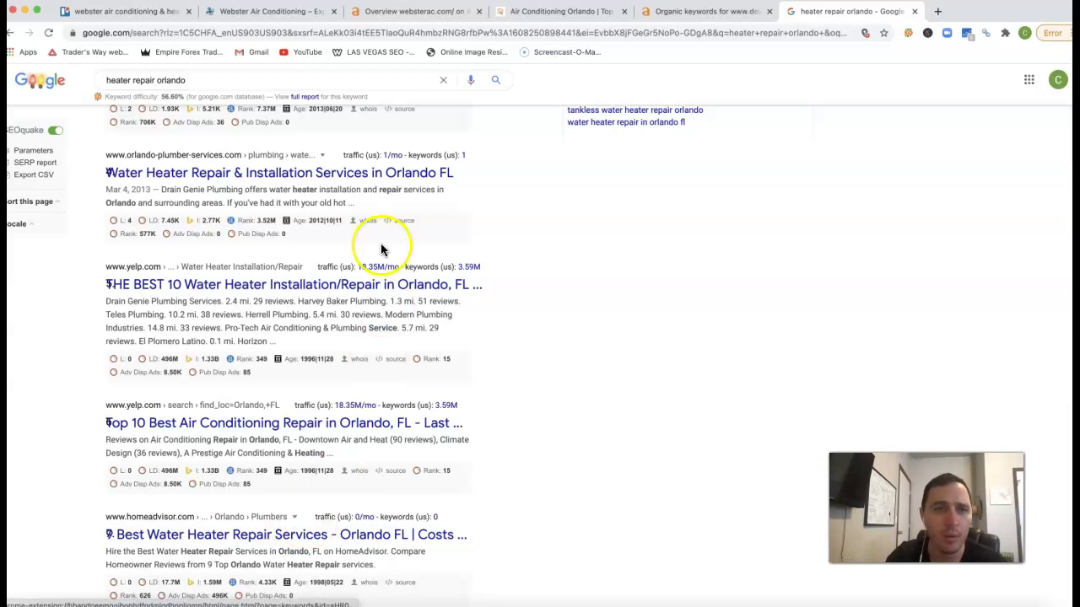
Look over the Webster Air Conditioning website's Silver and Gold maintenance plans
{"action": "left_click", "coordinate": [255, 11]}
{"action": "scroll", "coordinate": [195, 391], "scroll_direction": "down", "scroll_amount": 10}
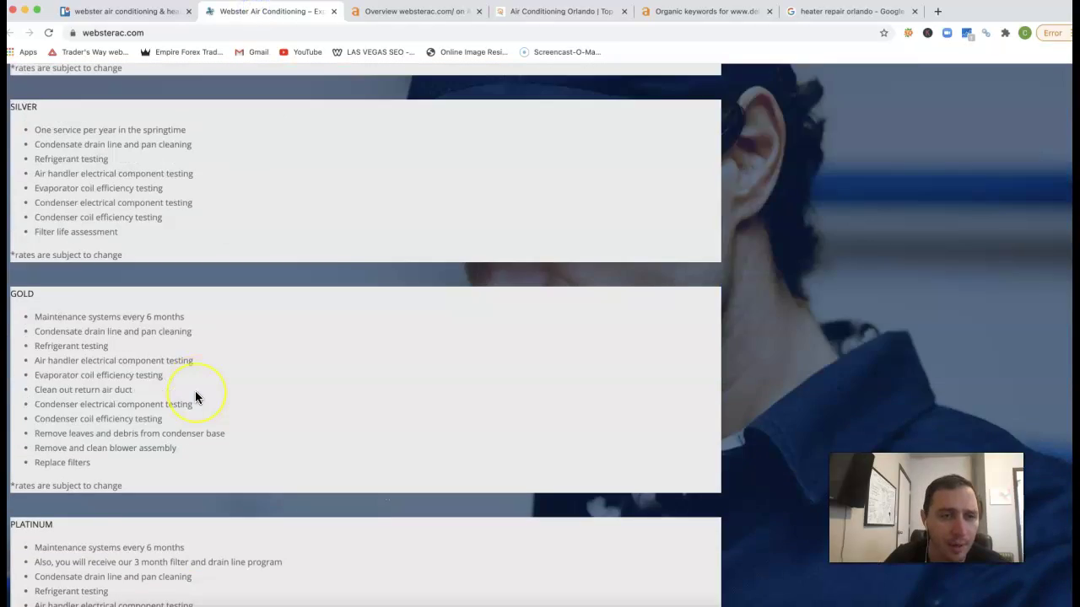
{"action": "scroll", "coordinate": [195, 391], "scroll_direction": "up", "scroll_amount": 1}
{"action": "scroll", "coordinate": [195, 390], "scroll_direction": "down", "scroll_amount": 1}
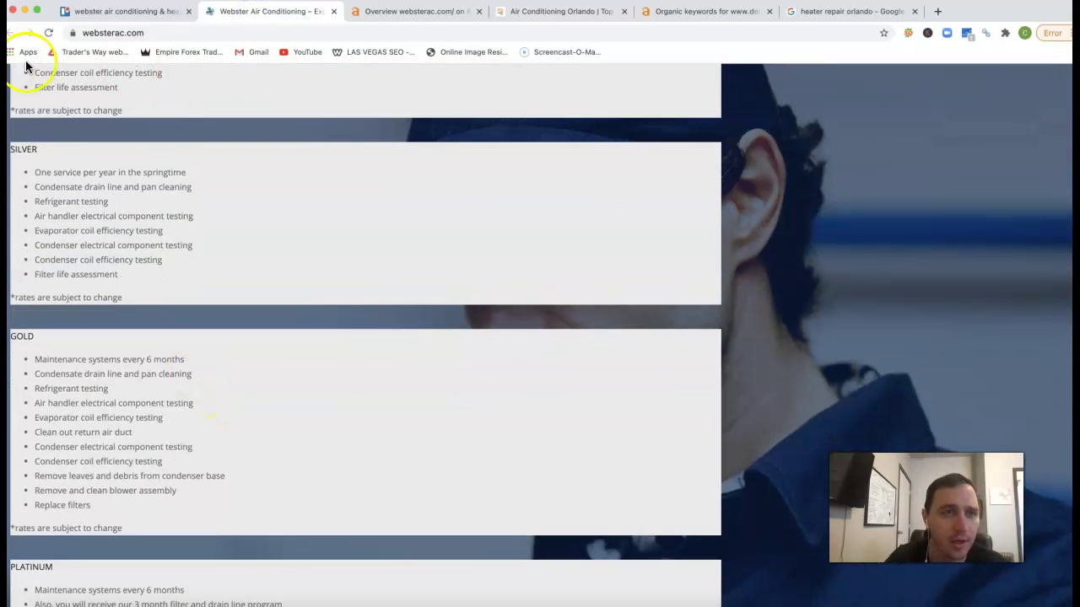
From the websterac.com Ahrefs overview, open the Organic Keywords report via its 161 keywords count
{"action": "left_click", "coordinate": [405, 12]}
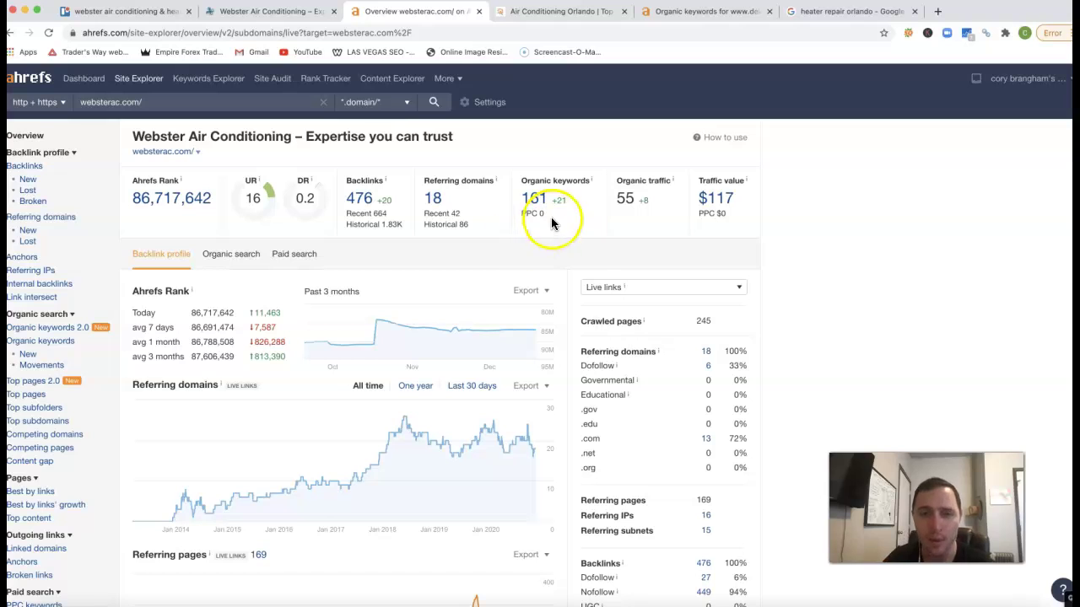
{"action": "left_click_drag", "start_coordinate": [533, 214], "coordinate": [514, 213]}
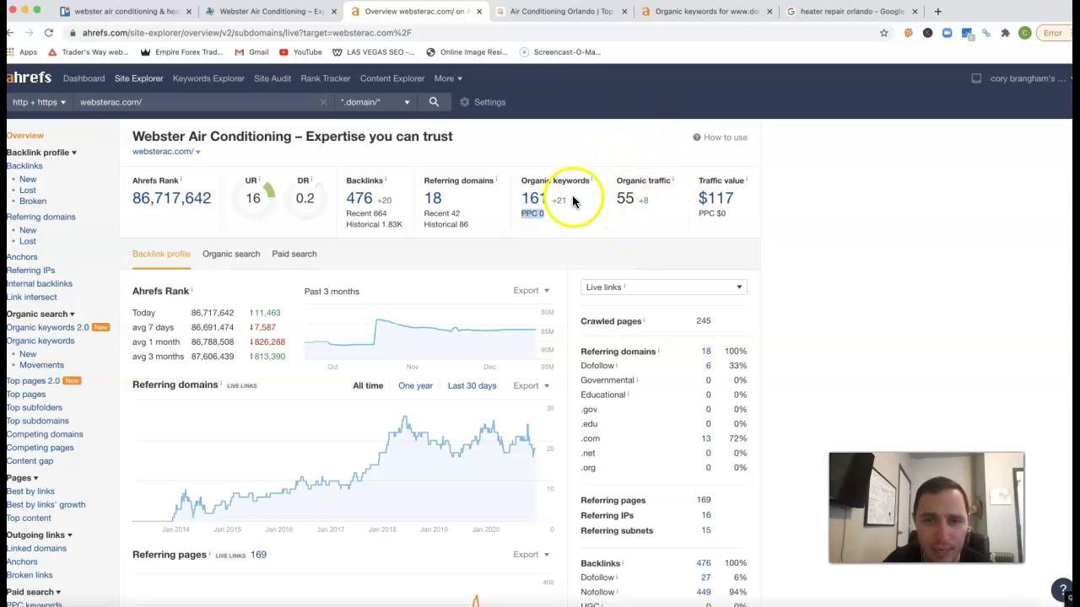
{"action": "left_click", "coordinate": [536, 200]}
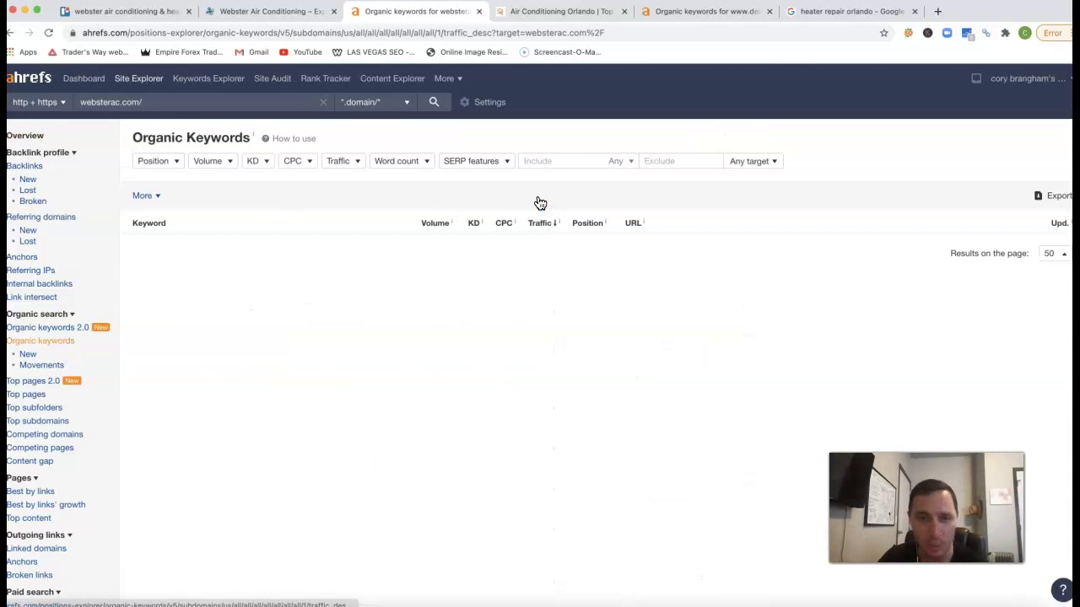
Review websterac.com's ranking keywords, then bring up Del-Air's air conditioning page on delair.com
{"action": "scroll", "coordinate": [395, 335], "scroll_direction": "down", "scroll_amount": 3}
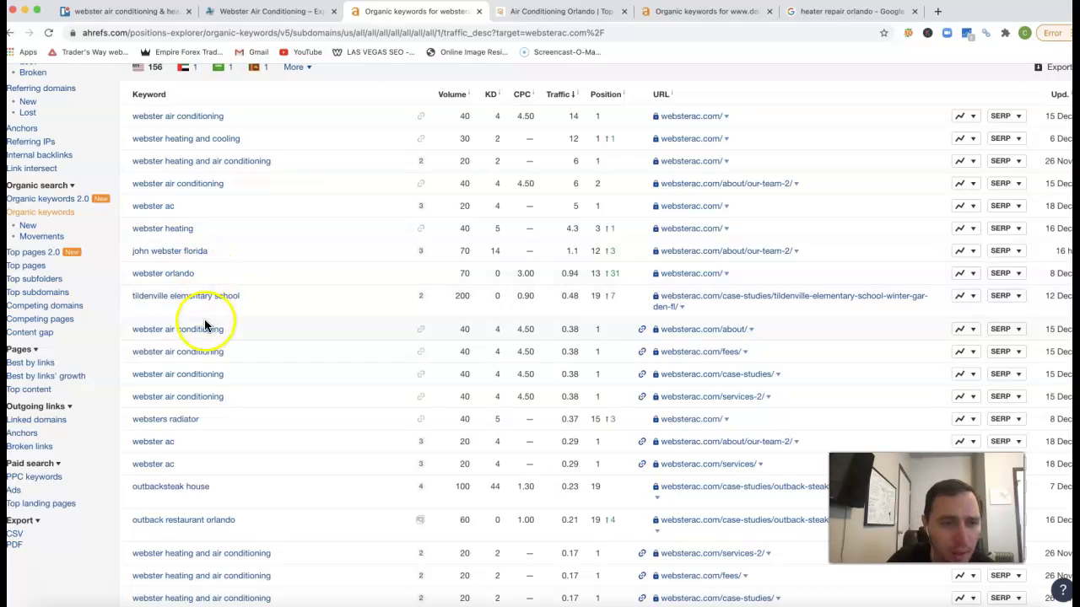
{"action": "scroll", "coordinate": [205, 376], "scroll_direction": "down", "scroll_amount": 3}
{"action": "scroll", "coordinate": [205, 383], "scroll_direction": "down", "scroll_amount": 2}
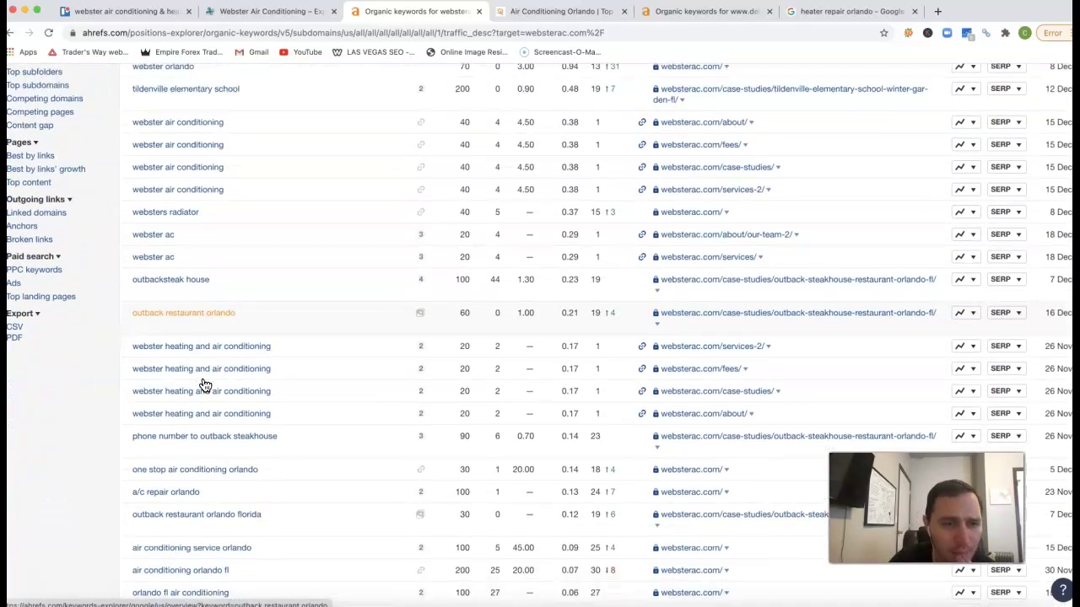
{"action": "scroll", "coordinate": [205, 384], "scroll_direction": "down", "scroll_amount": 1}
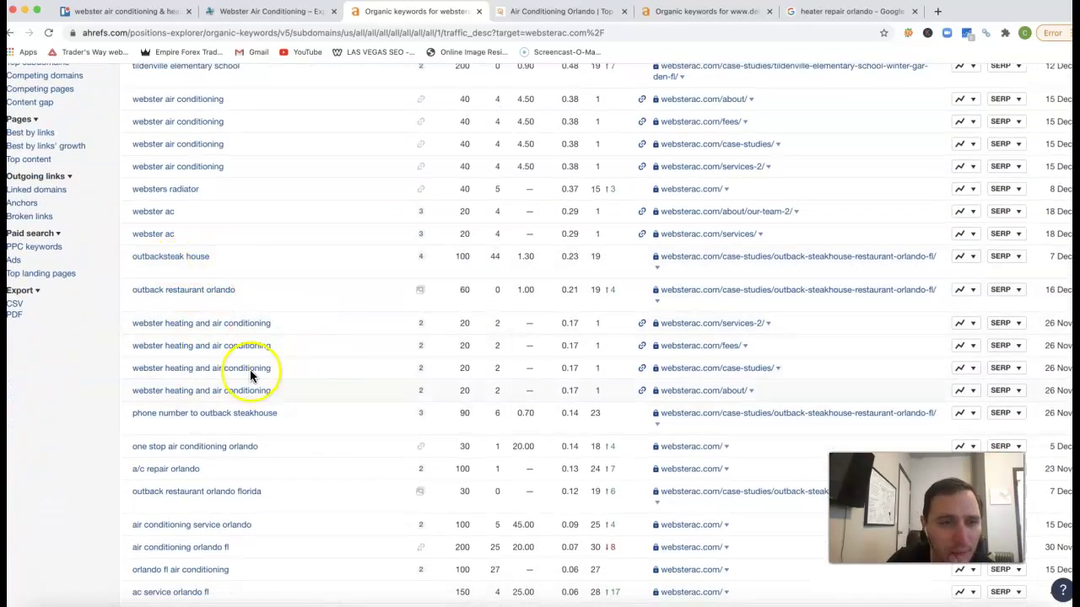
{"action": "scroll", "coordinate": [206, 319], "scroll_direction": "down", "scroll_amount": 2}
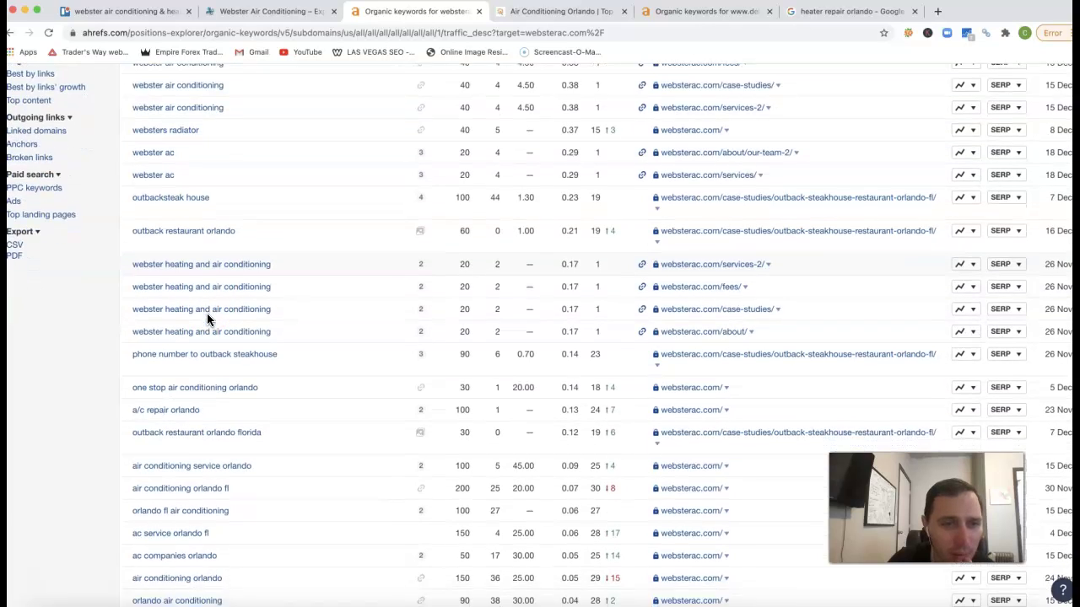
{"action": "scroll", "coordinate": [206, 319], "scroll_direction": "down", "scroll_amount": 1}
{"action": "scroll", "coordinate": [206, 319], "scroll_direction": "down", "scroll_amount": 2}
{"action": "scroll", "coordinate": [207, 318], "scroll_direction": "down", "scroll_amount": 1}
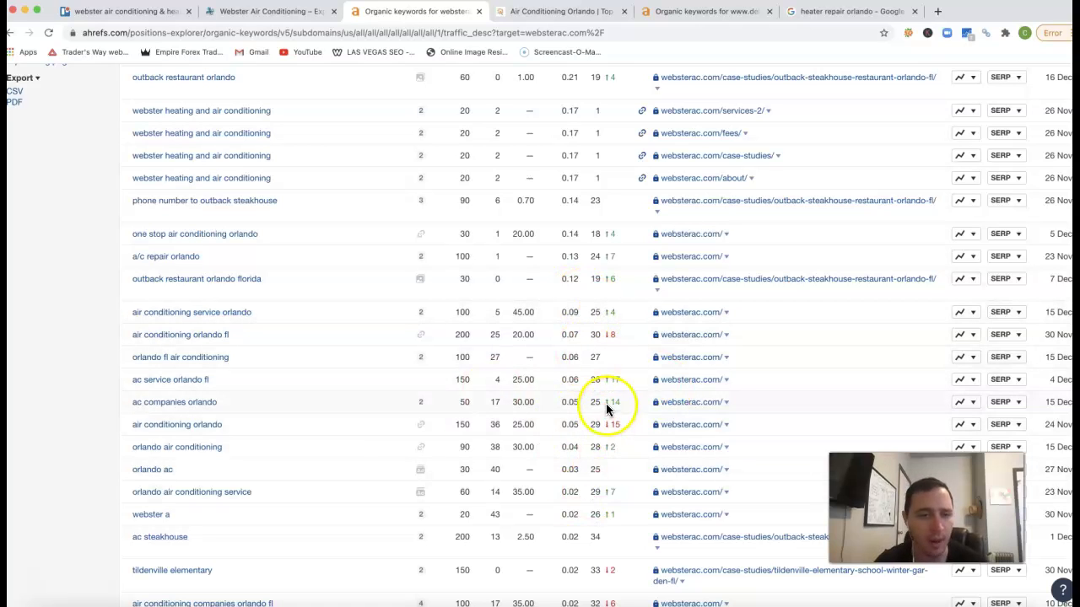
{"action": "scroll", "coordinate": [600, 420], "scroll_direction": "down", "scroll_amount": 3}
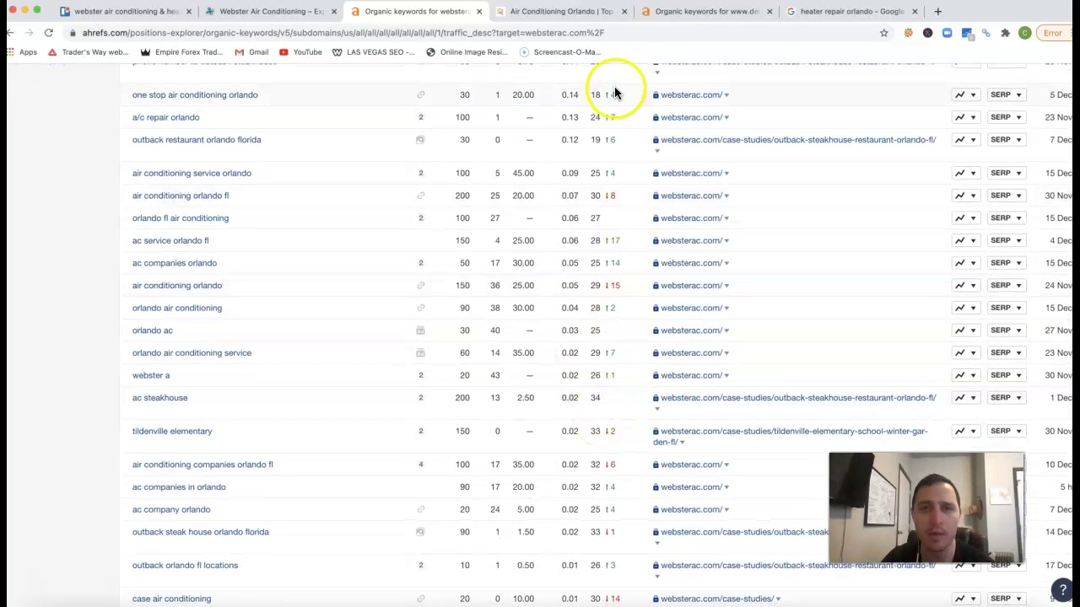
{"action": "left_click", "coordinate": [561, 12]}
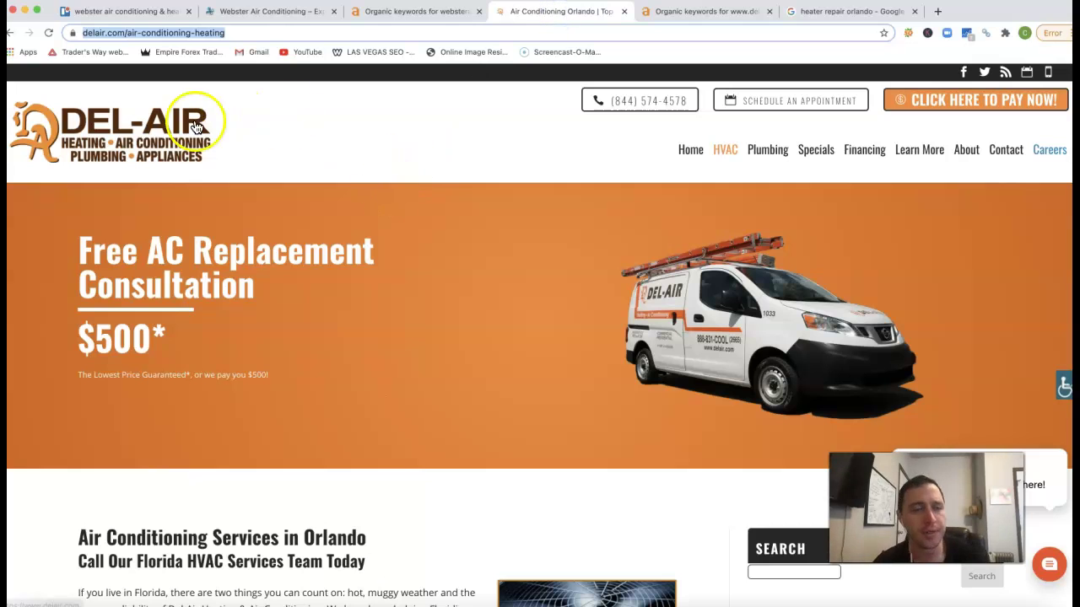
Show delair.com's air-conditioning-heating Organic Keywords report and scan its 1,188 US keywords
{"action": "left_click", "coordinate": [693, 12]}
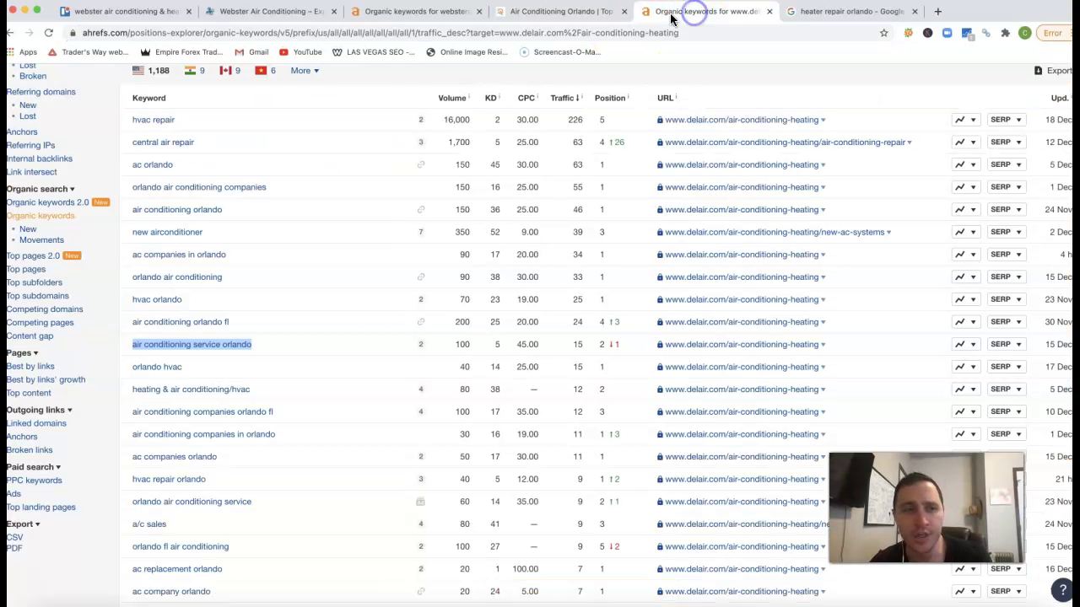
{"action": "scroll", "coordinate": [411, 244], "scroll_direction": "up", "scroll_amount": 3}
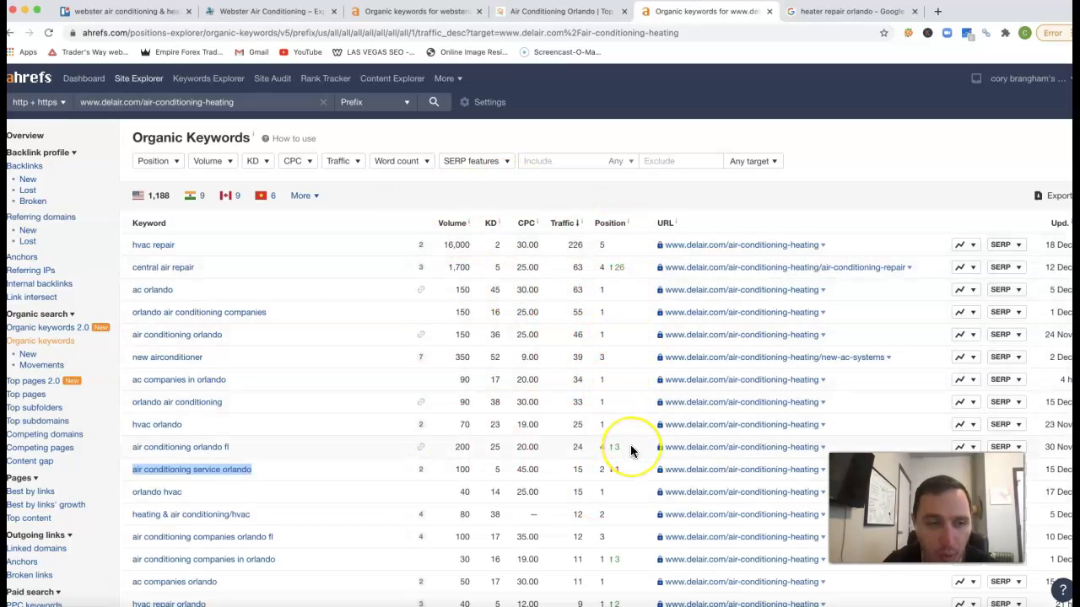
{"action": "scroll", "coordinate": [287, 435], "scroll_direction": "down", "scroll_amount": 3}
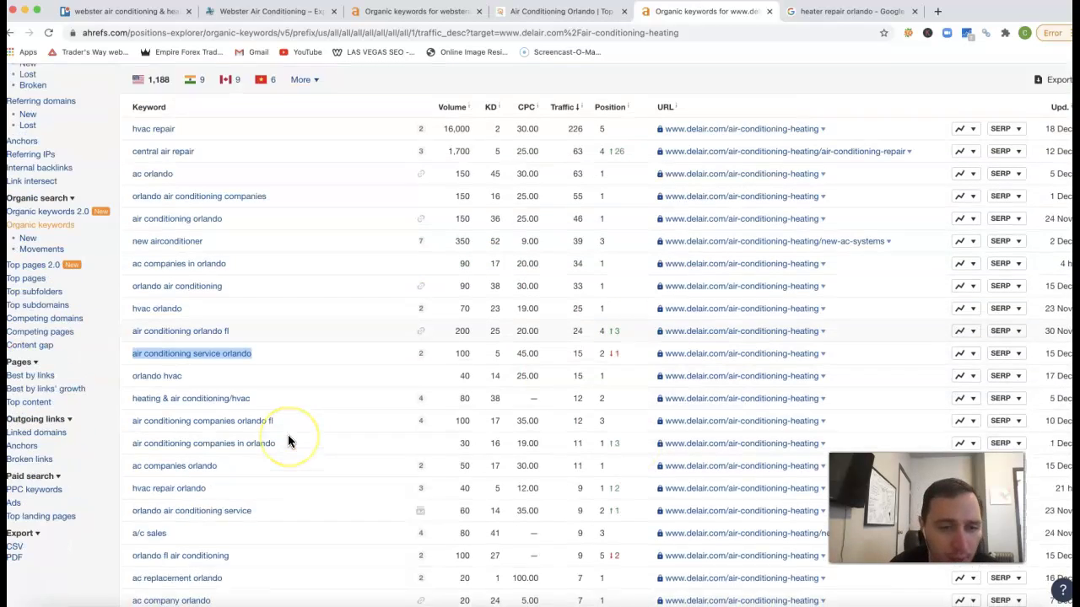